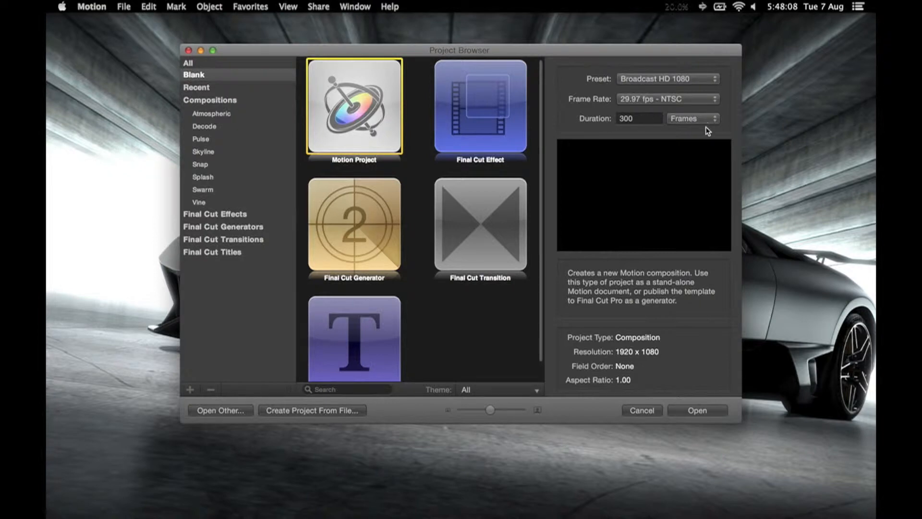
Step: Create a blank Motion project using the Broadcast HD 1080 preset at 29.97 fps and display the Inspector
left_click(698, 413)
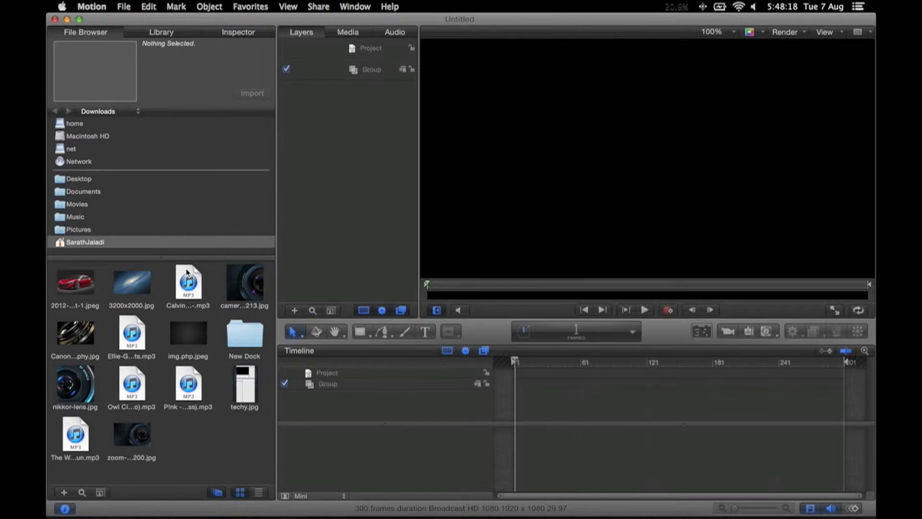
left_click(160, 32)
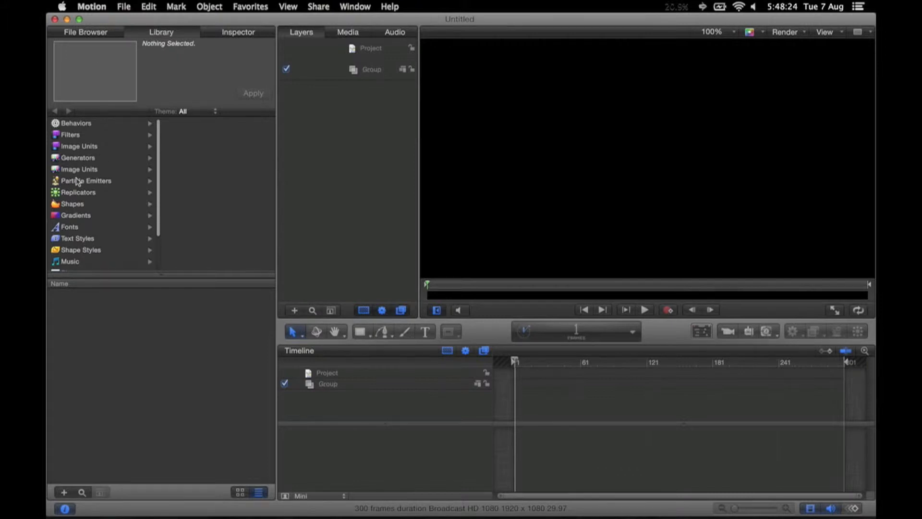
left_click(238, 32)
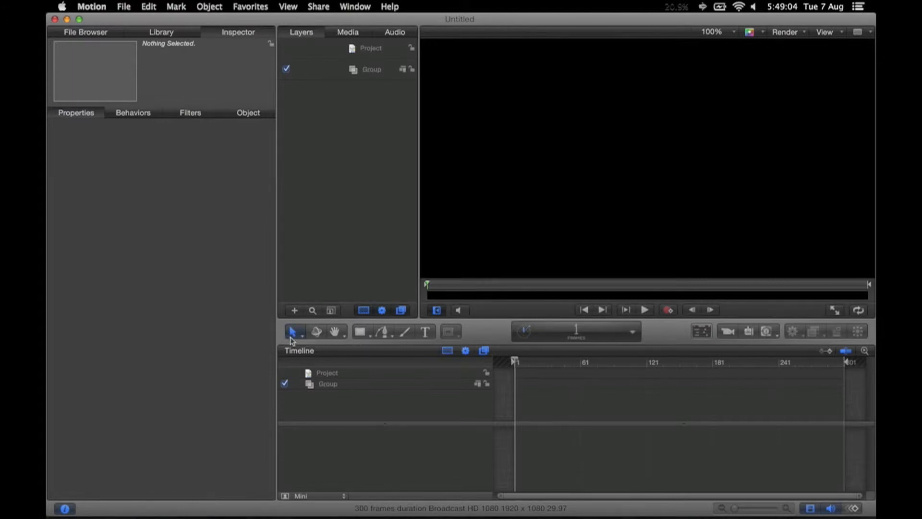
Step: Add a camera and a light to the empty project
left_click(729, 333)
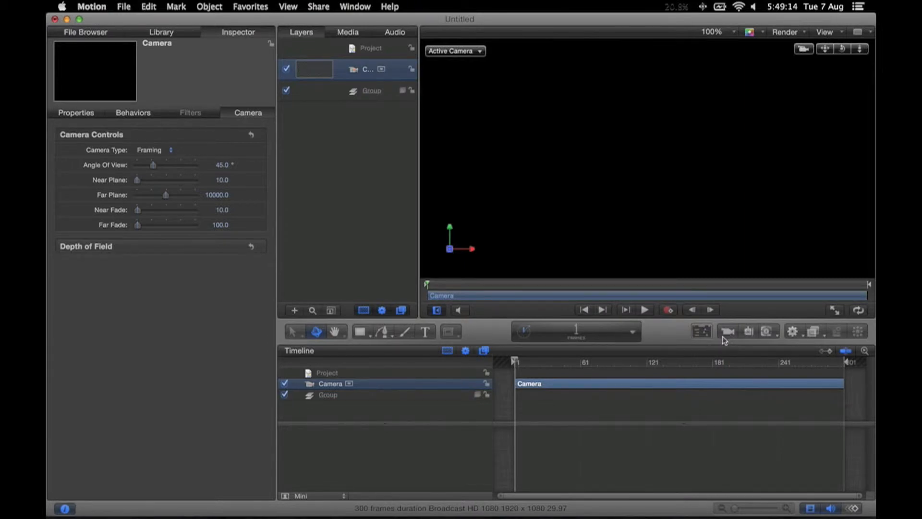
left_click(749, 332)
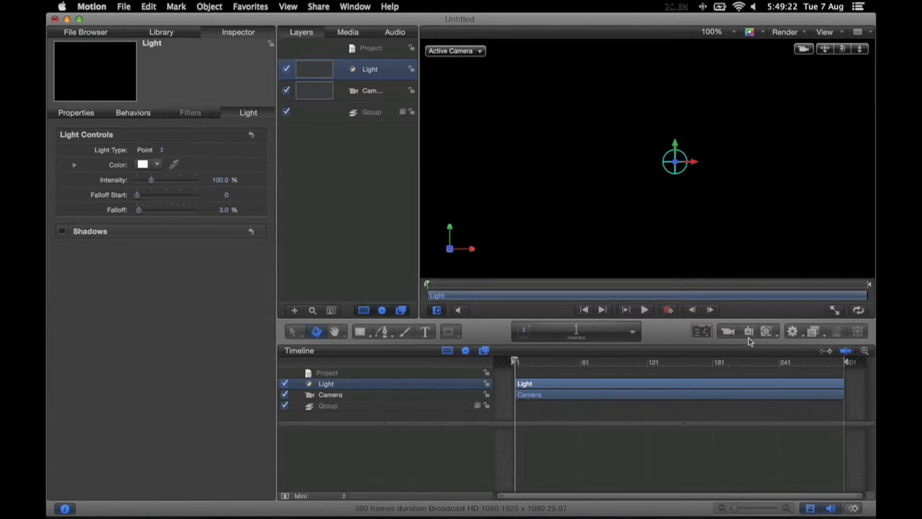
Step: Examine the available generators and behaviors, including the camera behaviors
left_click(765, 331)
mouse_move(770, 351)
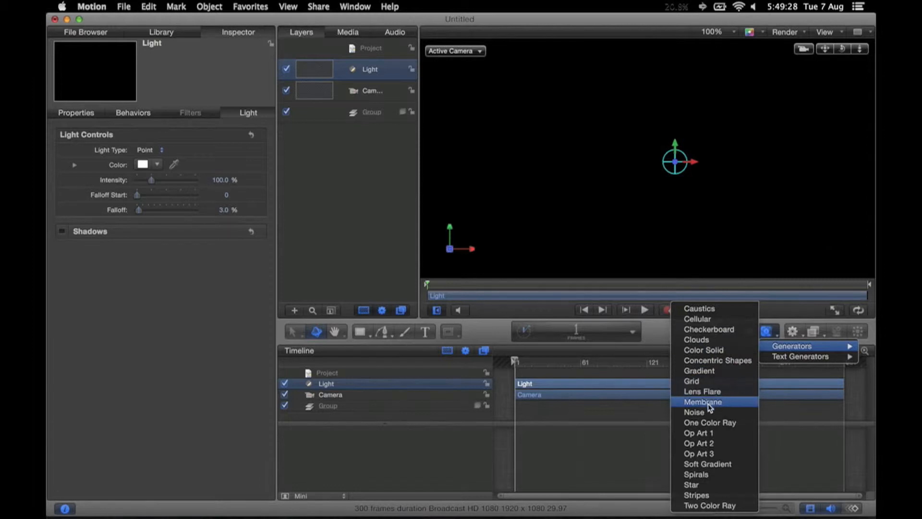
left_click(801, 401)
left_click(792, 331)
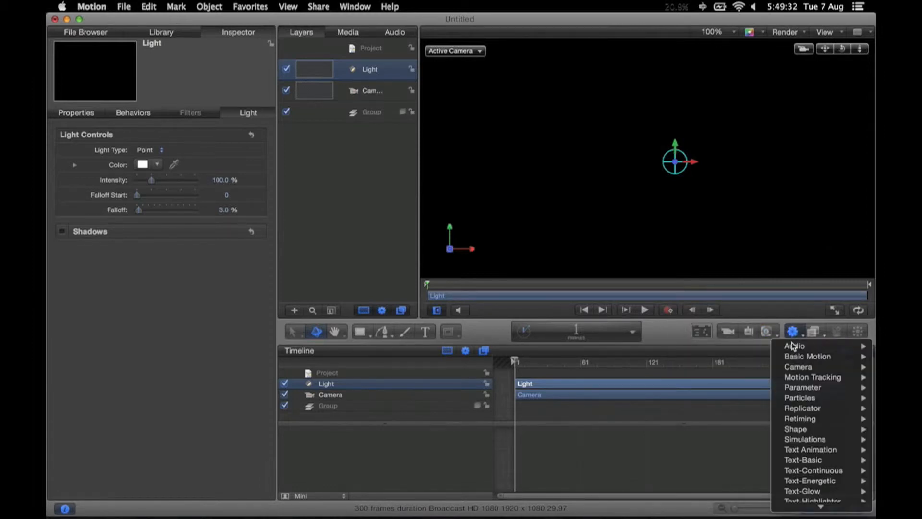
mouse_move(796, 389)
mouse_move(798, 357)
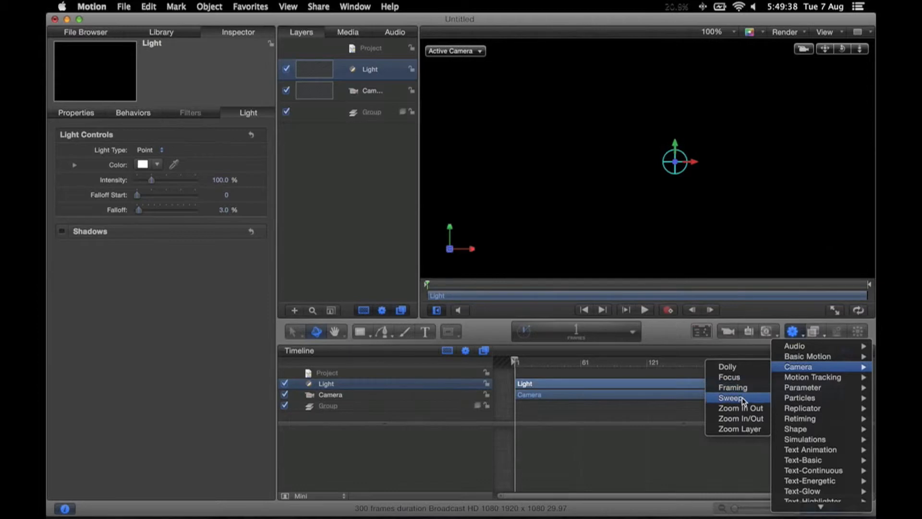
left_click(679, 331)
Step: Review the light's HUD controls and light type options, along with its behaviors and properties
key("F7")
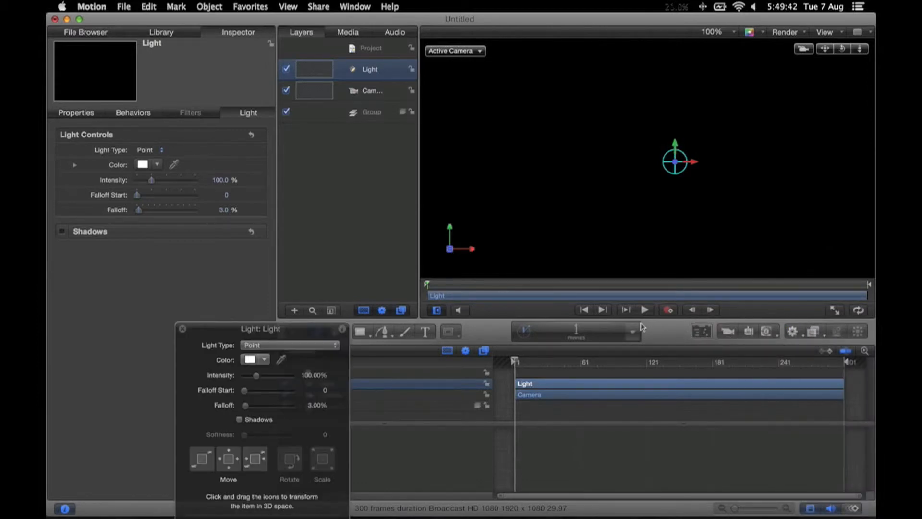
left_click_drag(302, 329, 511, 145)
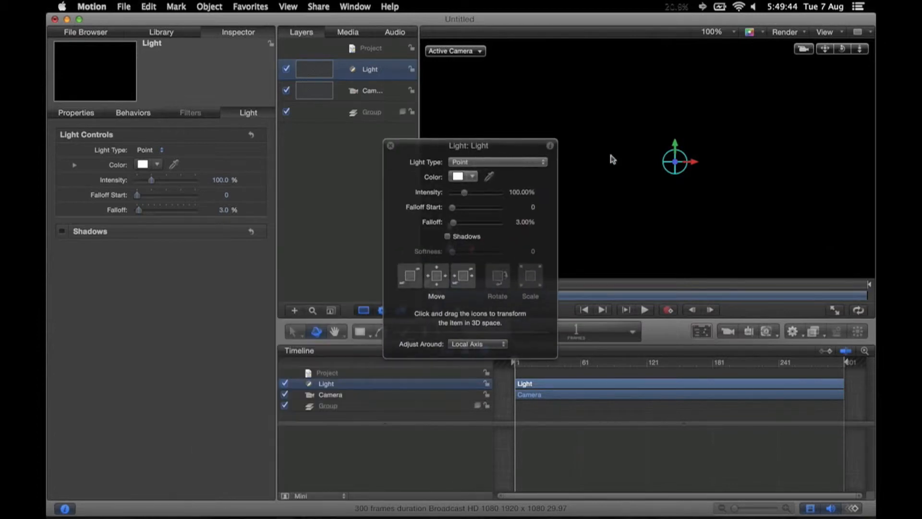
left_click(473, 176)
left_click(474, 177)
left_click(478, 163)
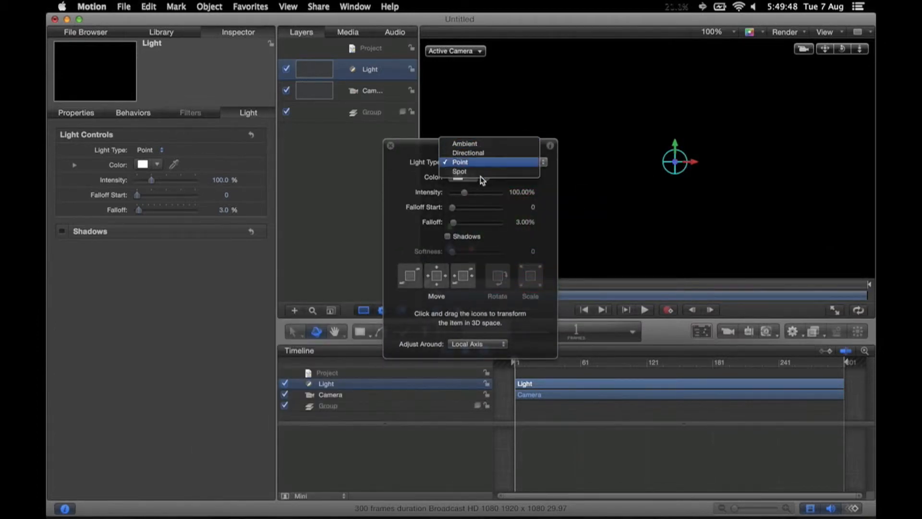
left_click(479, 165)
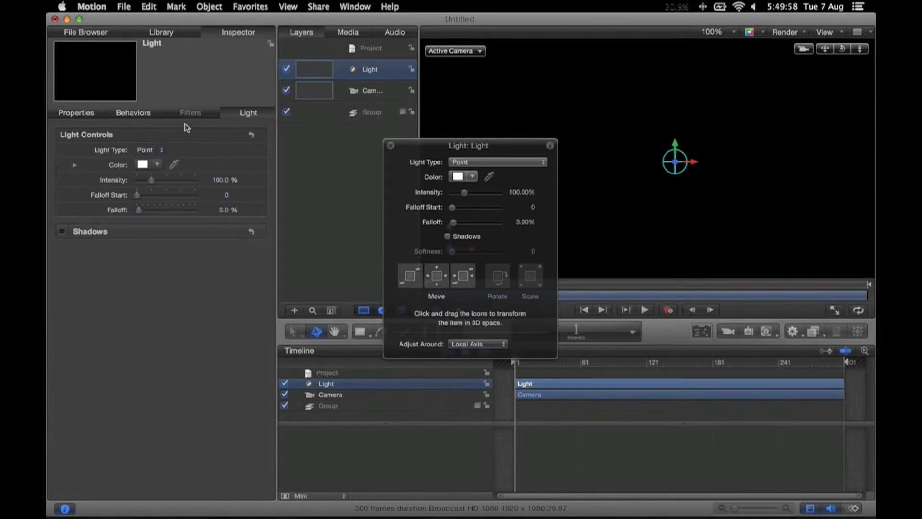
left_click(133, 113)
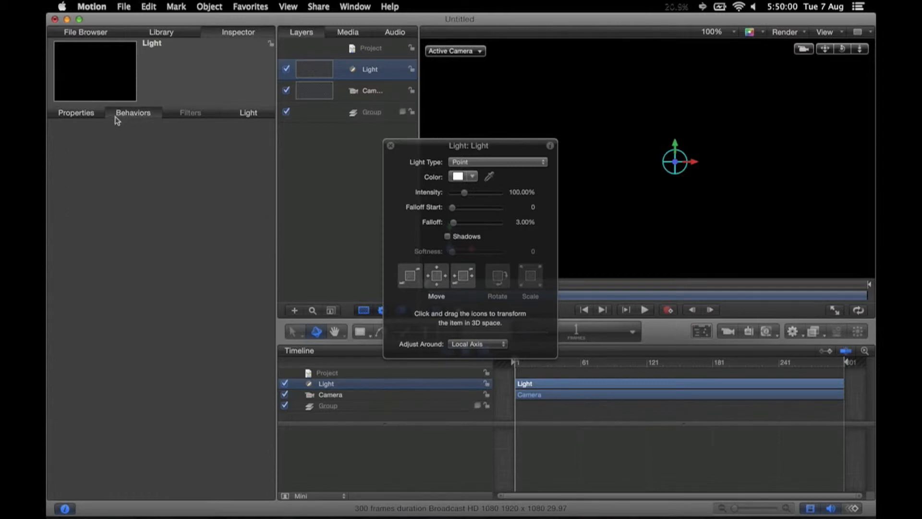
left_click(75, 113)
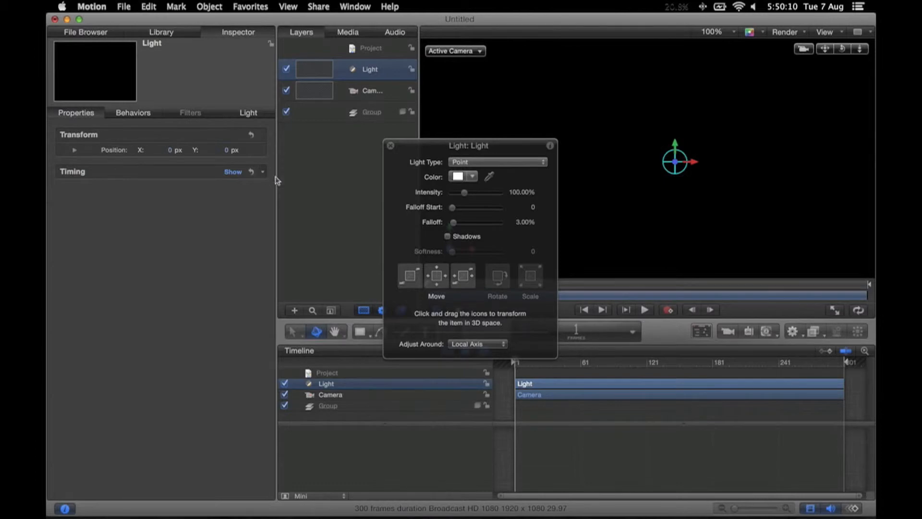
left_click(391, 147)
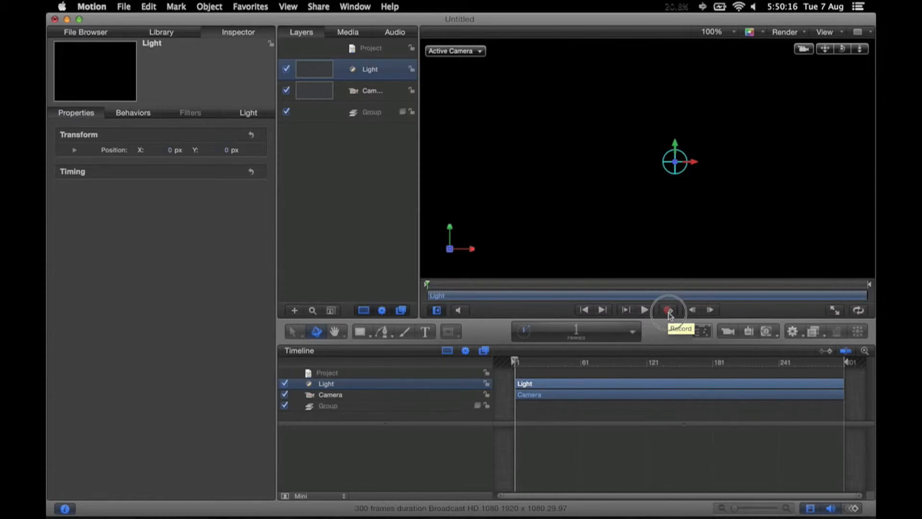
Step: Turn on keyframe recording and move the playhead to frame 139
left_click(668, 311)
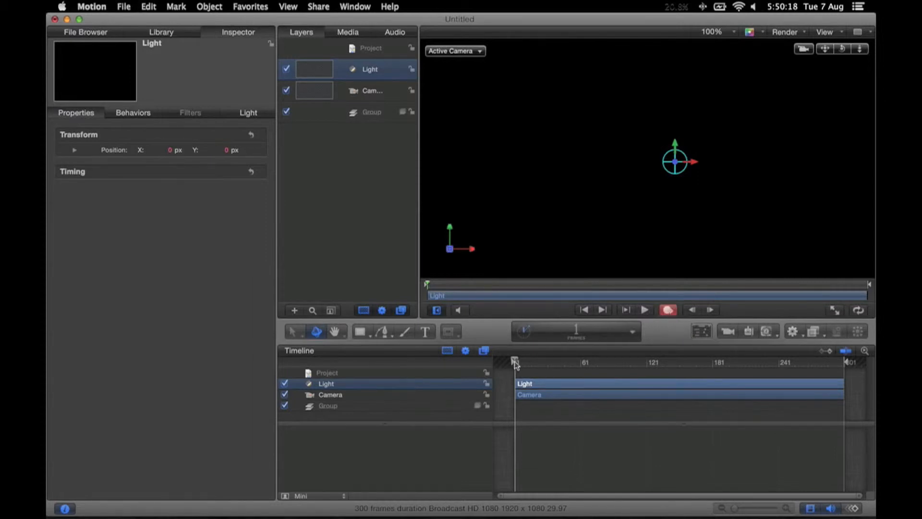
left_click_drag(515, 364, 667, 361)
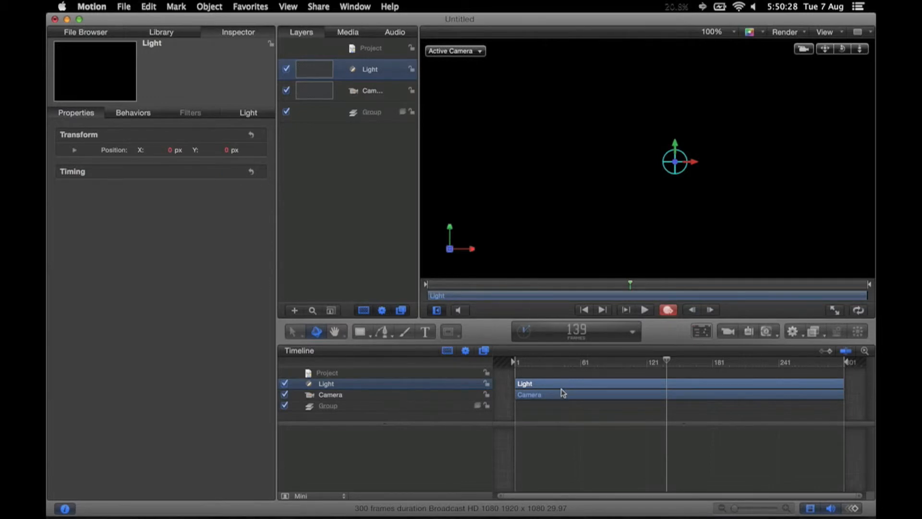
Step: Delete the light and the camera from the project
key("Delete")
left_click(540, 387)
key("Delete")
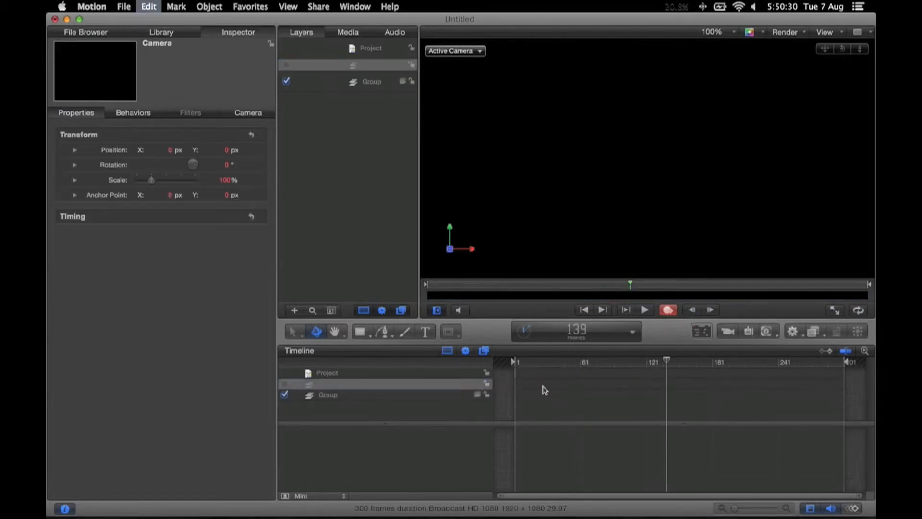
Step: Turn off keyframe recording and return the playhead to frame 1
left_click(668, 311)
left_click_drag(624, 364, 430, 369)
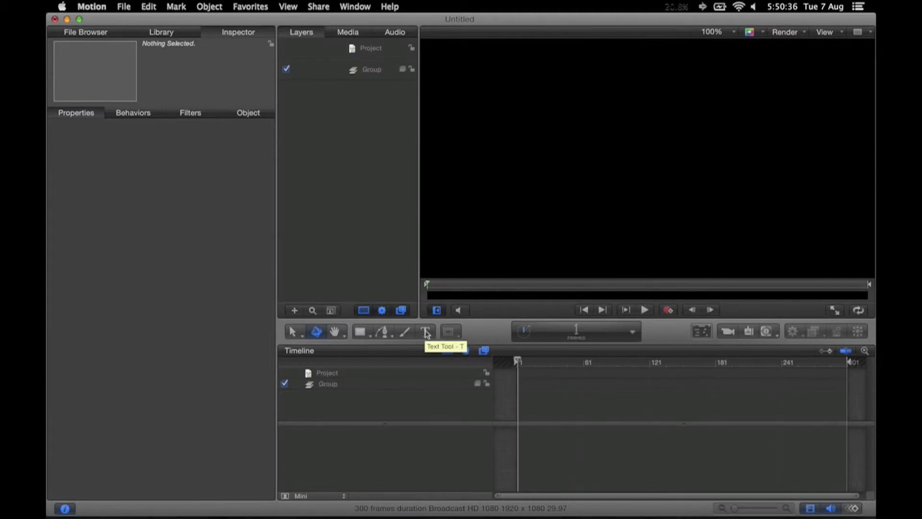
Step: Add the text "hello World!" near the middle of the canvas with the Text tool
left_click(425, 334)
left_click(549, 157)
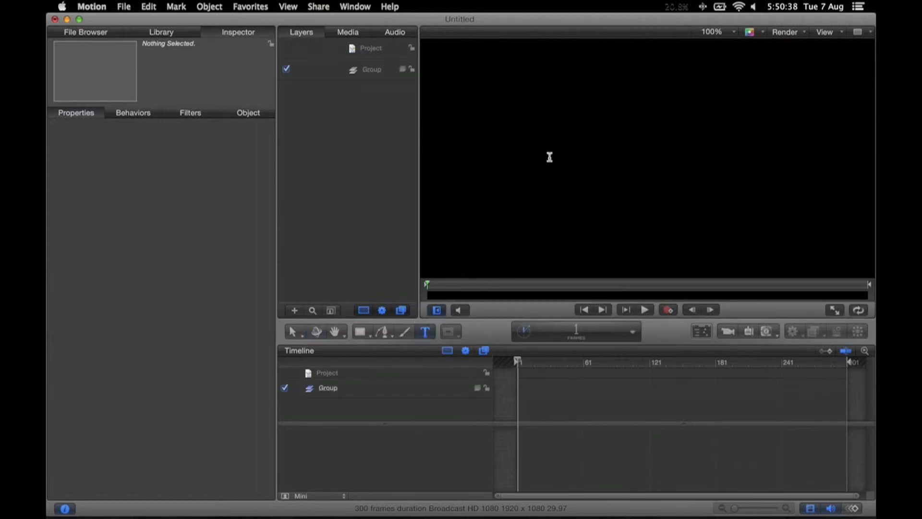
type("h")
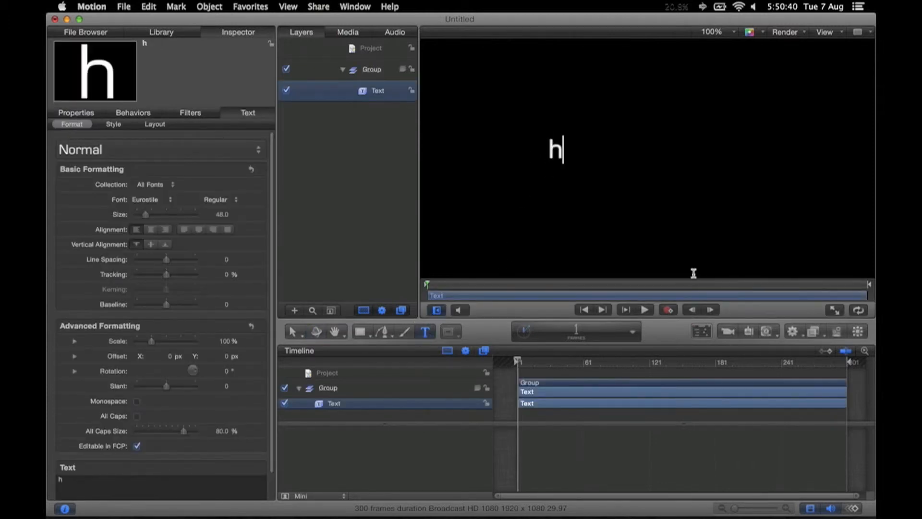
type("ello W")
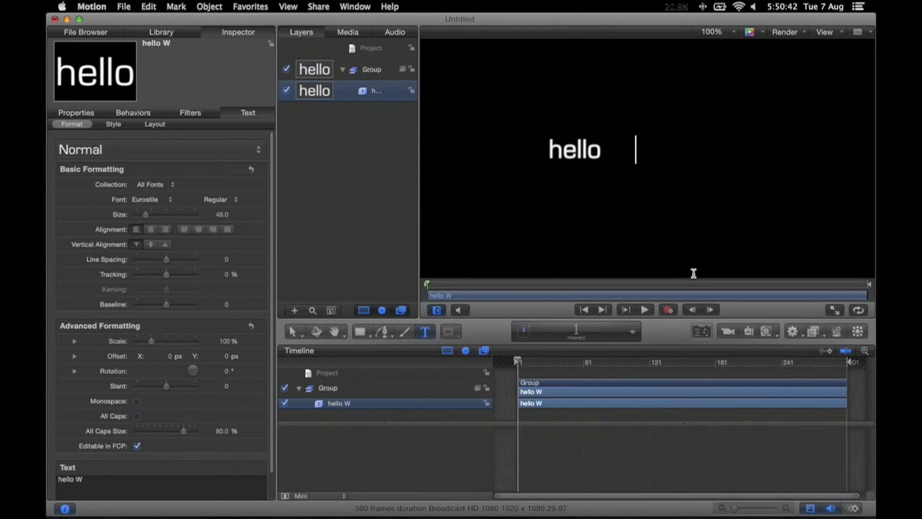
type("orld!")
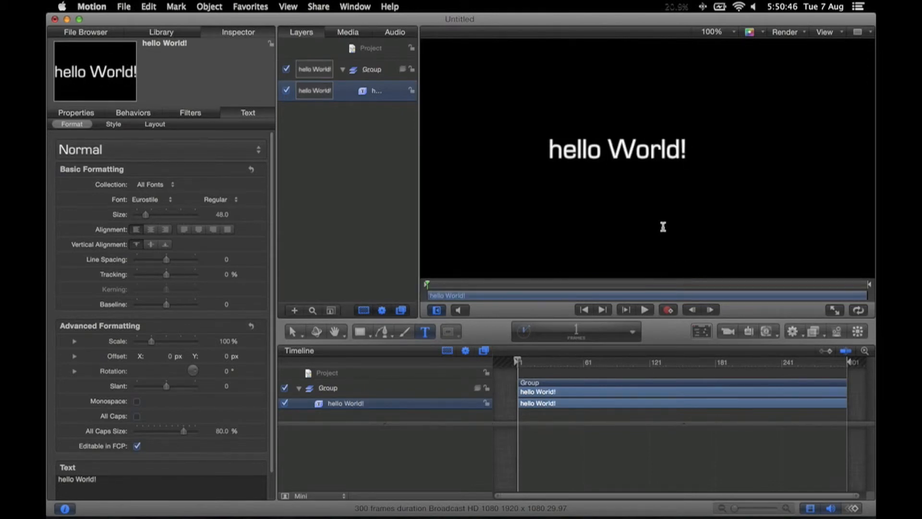
key("Escape")
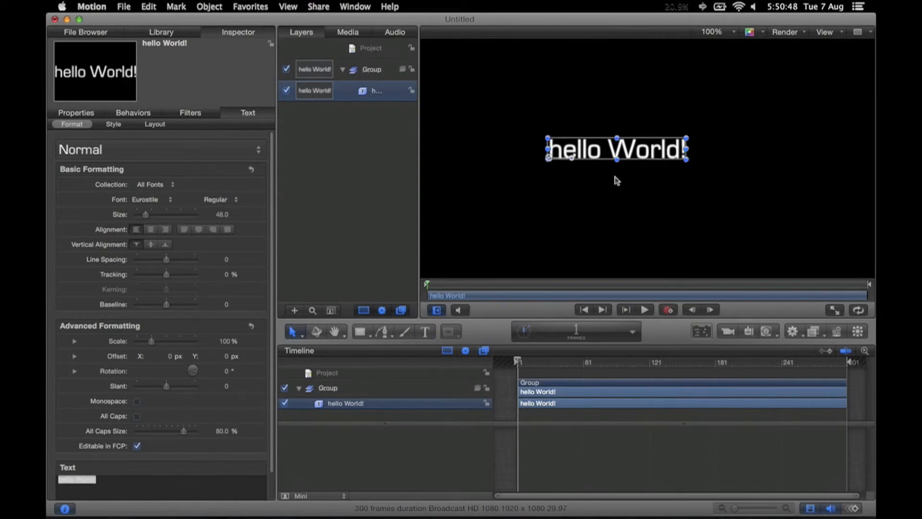
Step: With keyframe recording on, keyframe the "hello World!" text size to 90 at frame 103
left_click(668, 310)
left_click(630, 363)
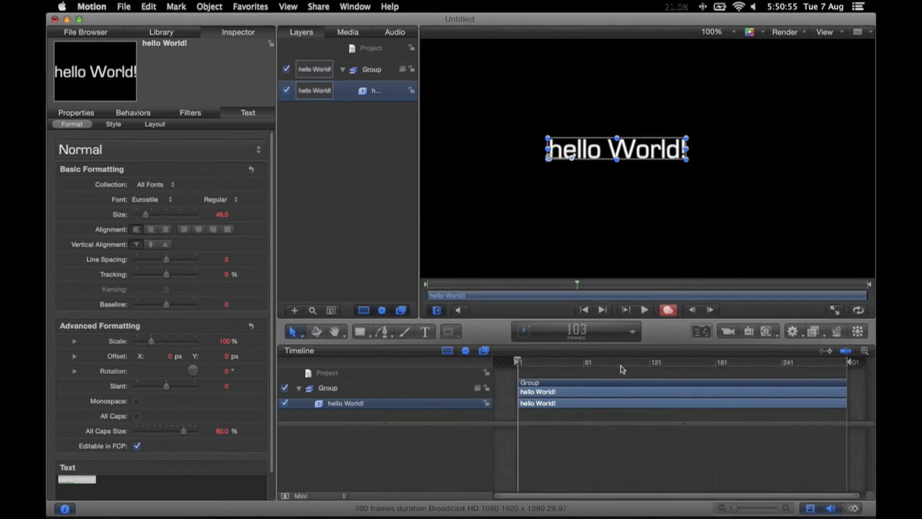
left_click(166, 215)
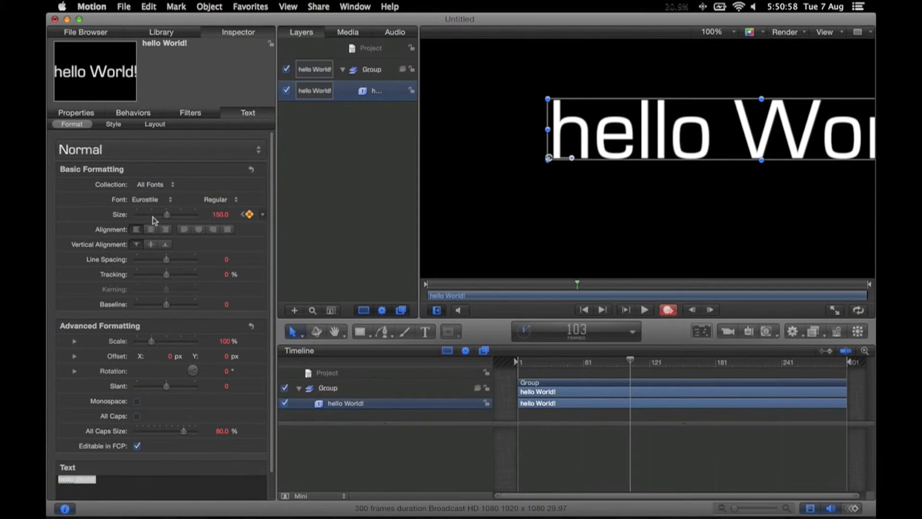
left_click(154, 215)
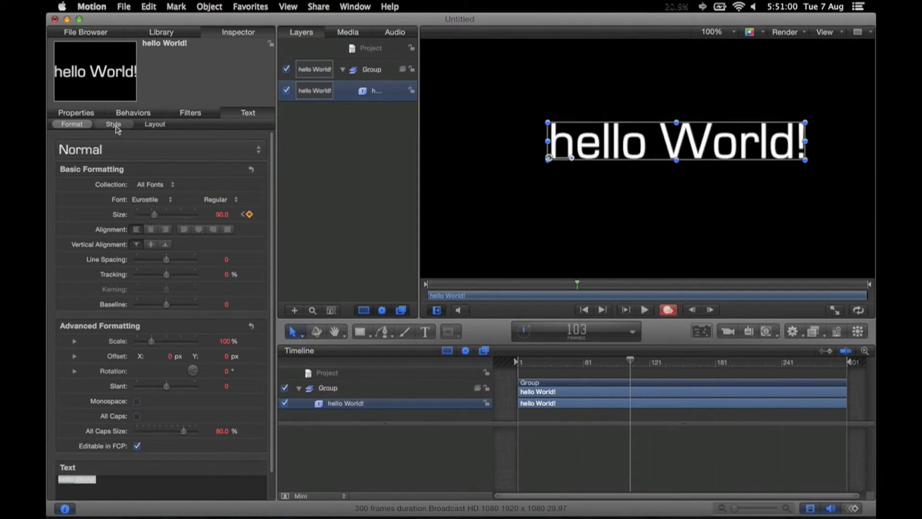
Step: Keyframe the text's opacity to about 16.39% and X position to about -349 px at frame 103, and stop keyframe recording
left_click(76, 113)
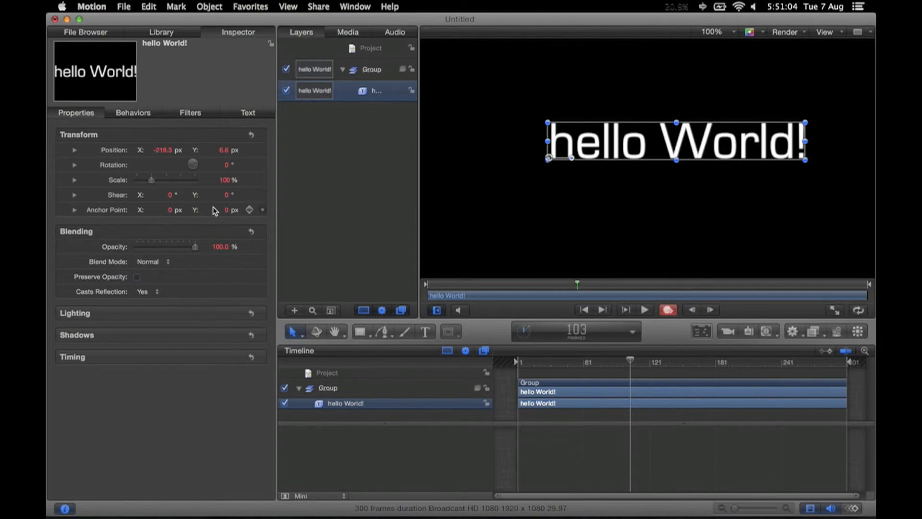
left_click_drag(197, 249, 147, 250)
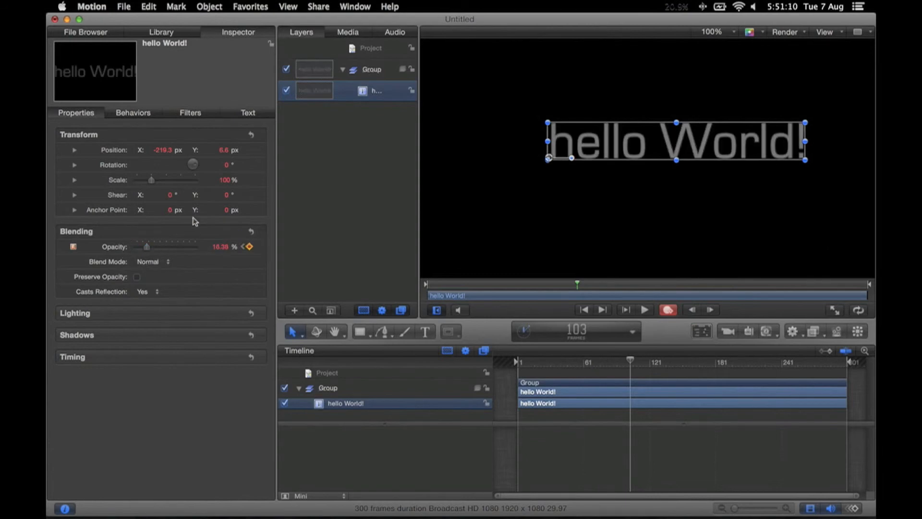
mouse_move(173, 151)
left_mouse_down()
mouse_move(130, 150)
mouse_move(180, 149)
left_mouse_up()
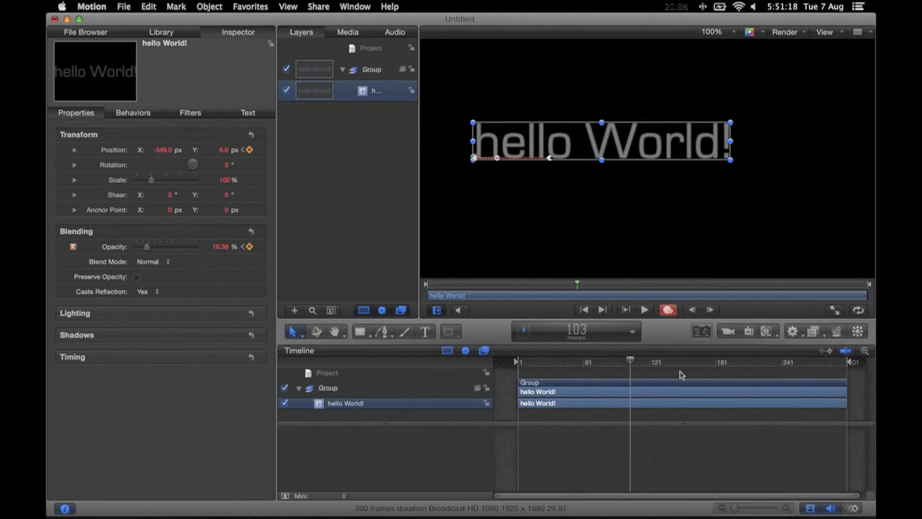
key("a")
Step: Play back the text animation from the start of the timeline past frame 103
left_click(523, 361)
key("space")
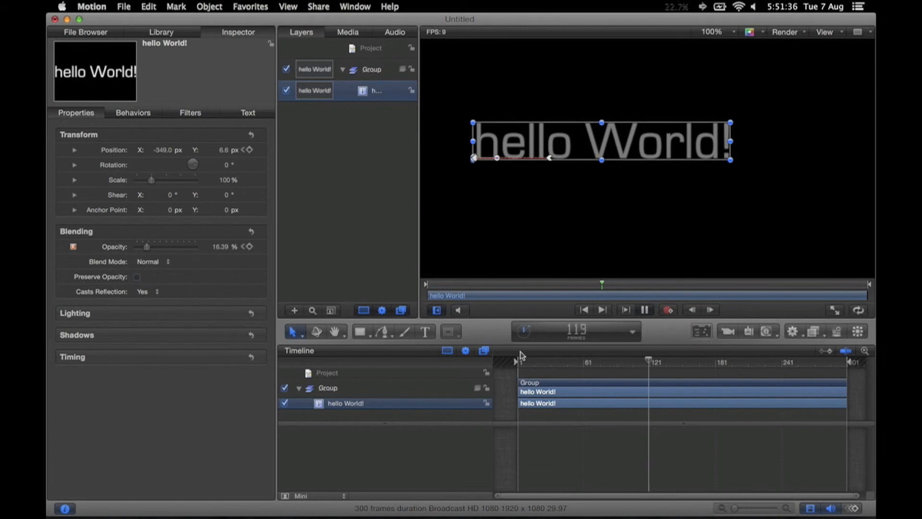
key("space")
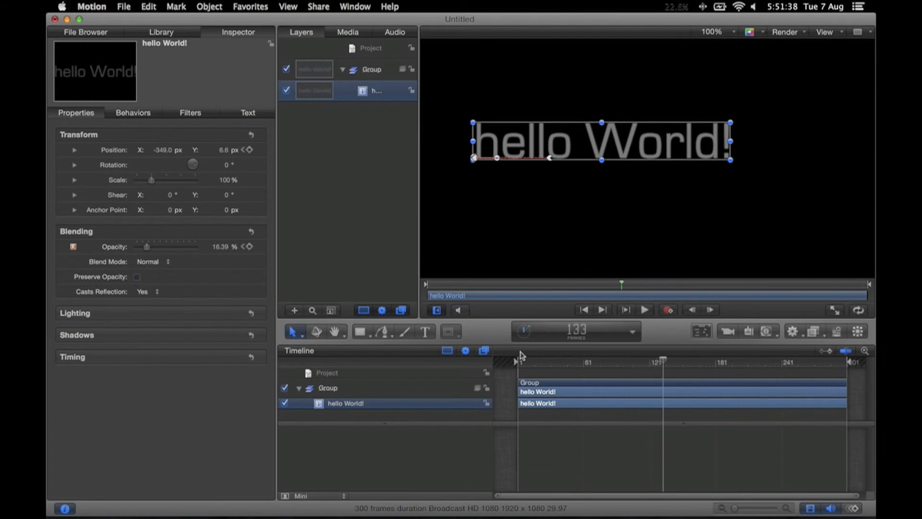